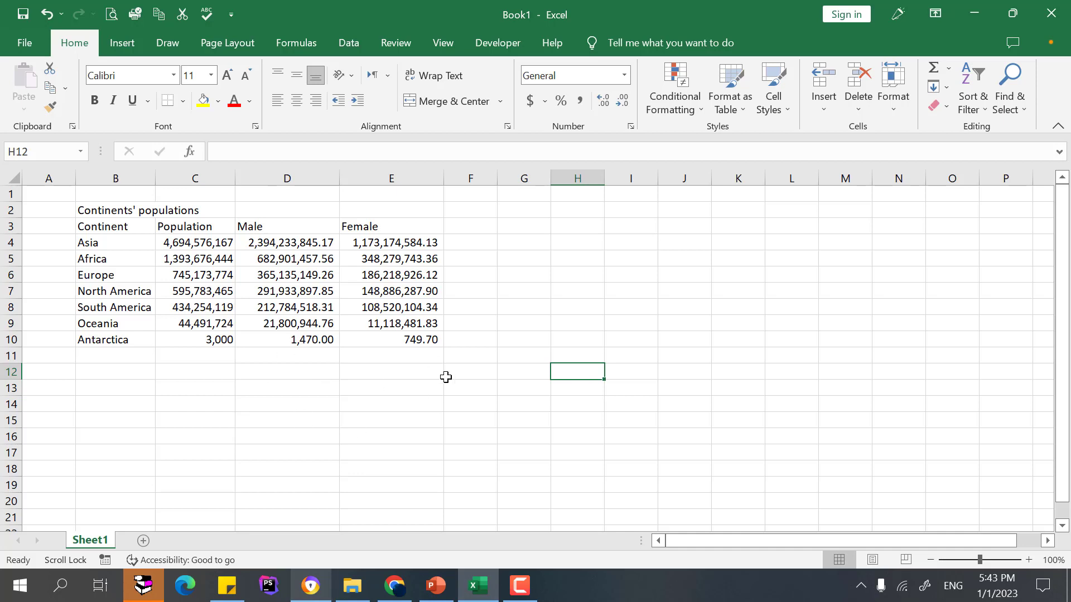
{"action": "left_click_drag", "start_coordinate": [93, 227], "coordinate": [108, 335]}
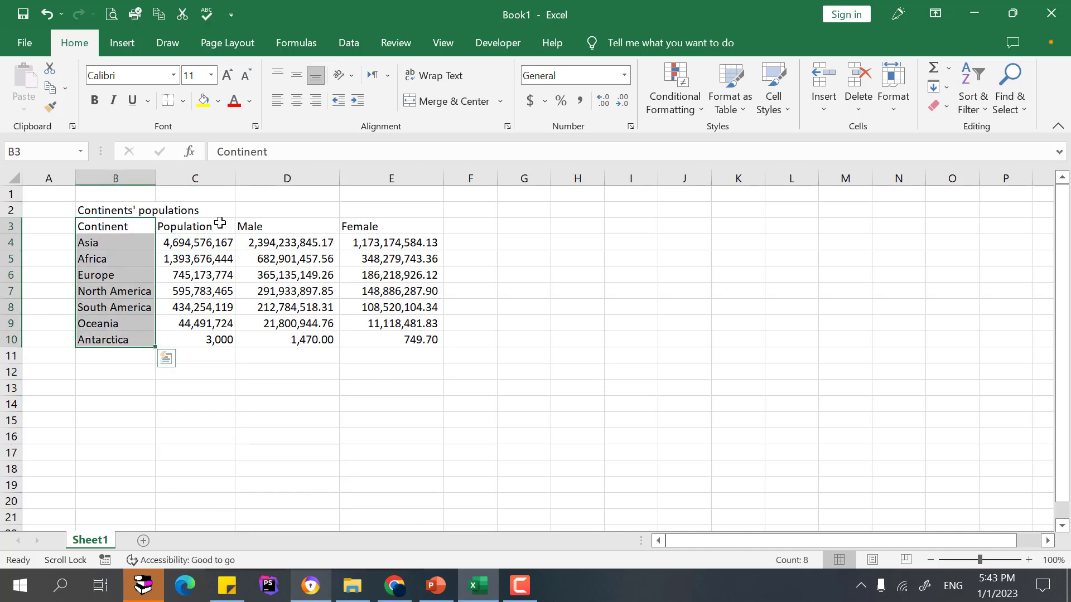
{"action": "left_click_drag", "start_coordinate": [191, 227], "coordinate": [195, 337]}
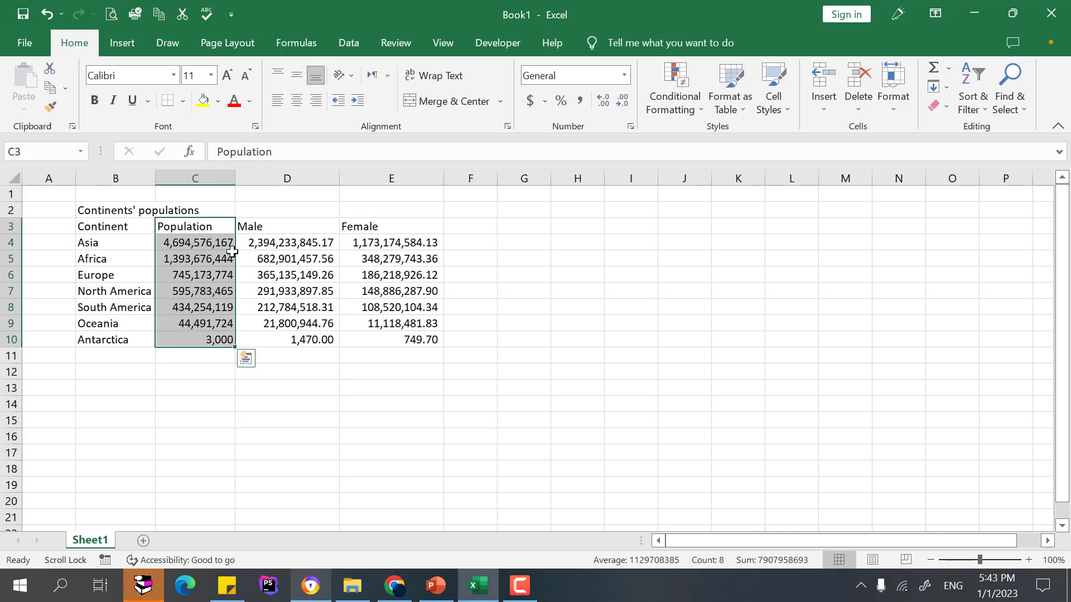
{"action": "left_click_drag", "start_coordinate": [296, 229], "coordinate": [287, 338]}
{"action": "left_click_drag", "start_coordinate": [399, 225], "coordinate": [400, 342]}
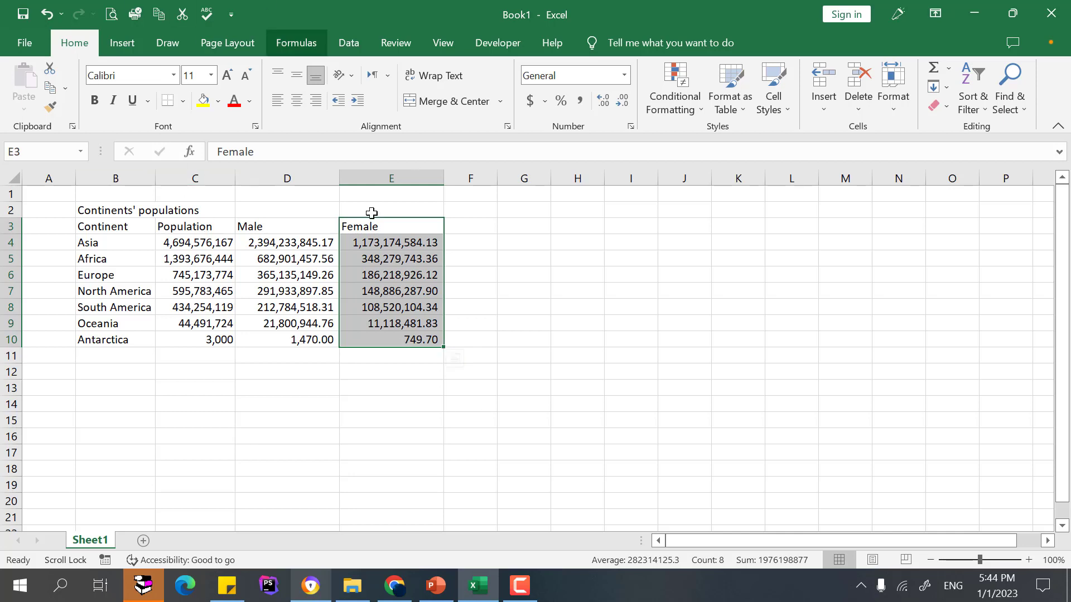
{"action": "left_click", "coordinate": [122, 49]}
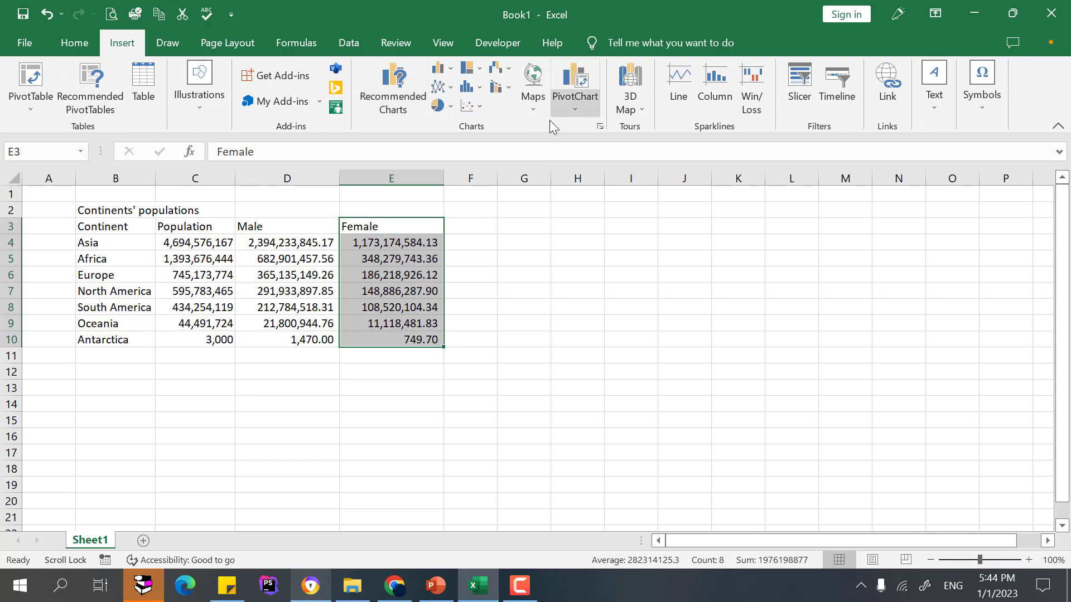
{"action": "left_click", "coordinate": [454, 107]}
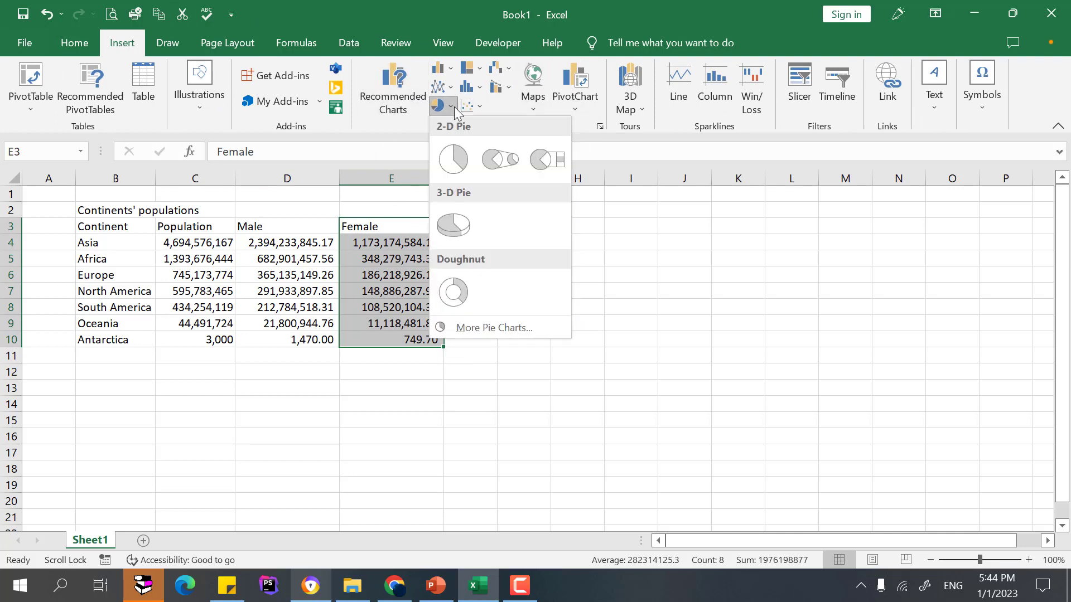
{"action": "left_click", "coordinate": [714, 222]}
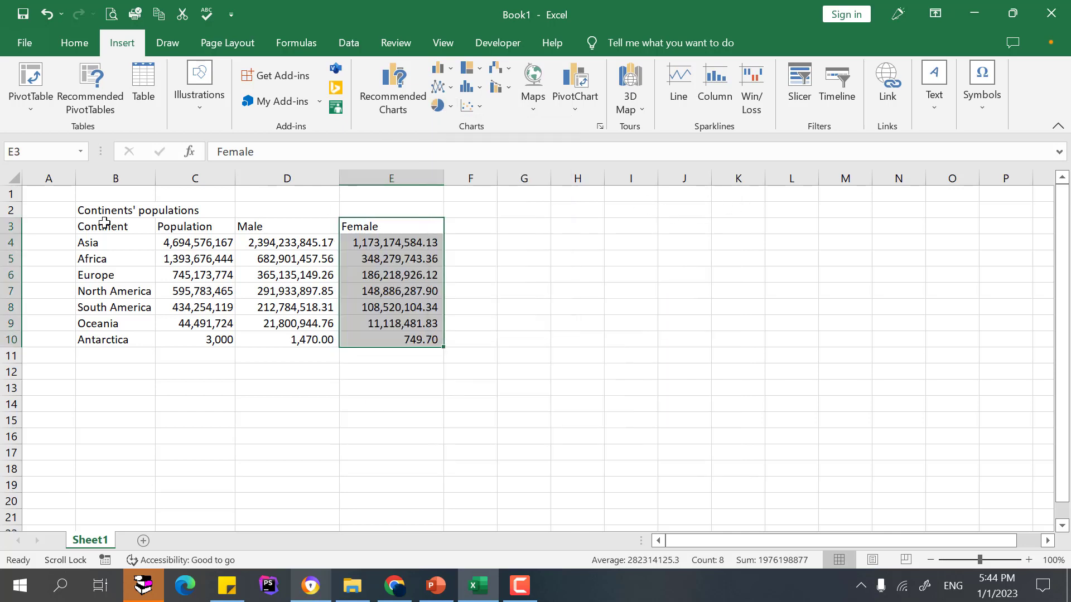
Insert a 2-D pie chart of the continents' populations from B2:C10 and place it beside the table.
{"action": "left_click_drag", "start_coordinate": [96, 214], "coordinate": [198, 337]}
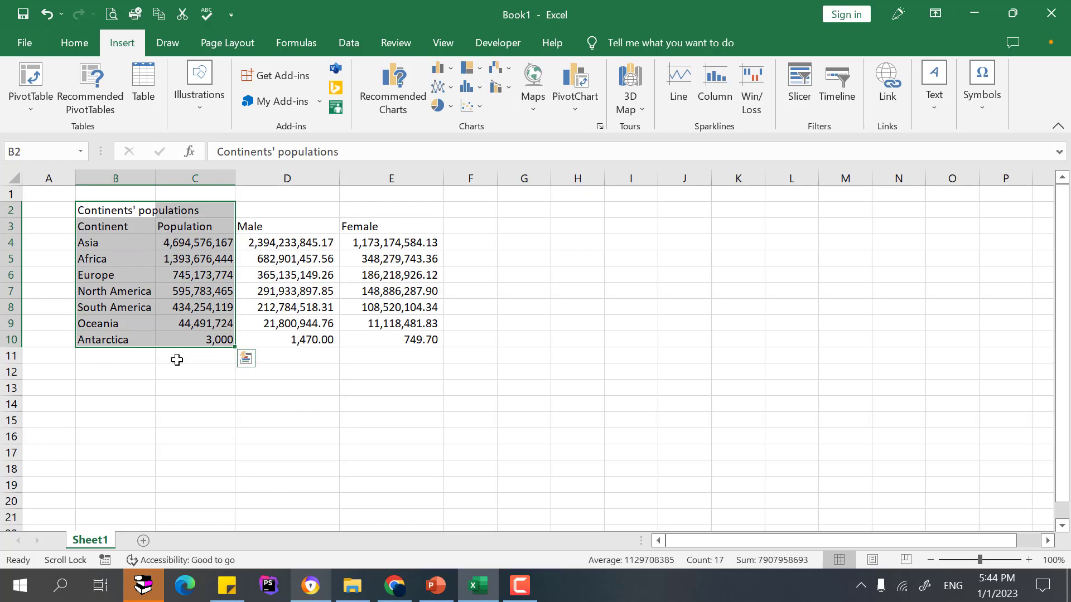
{"action": "left_click", "coordinate": [437, 106]}
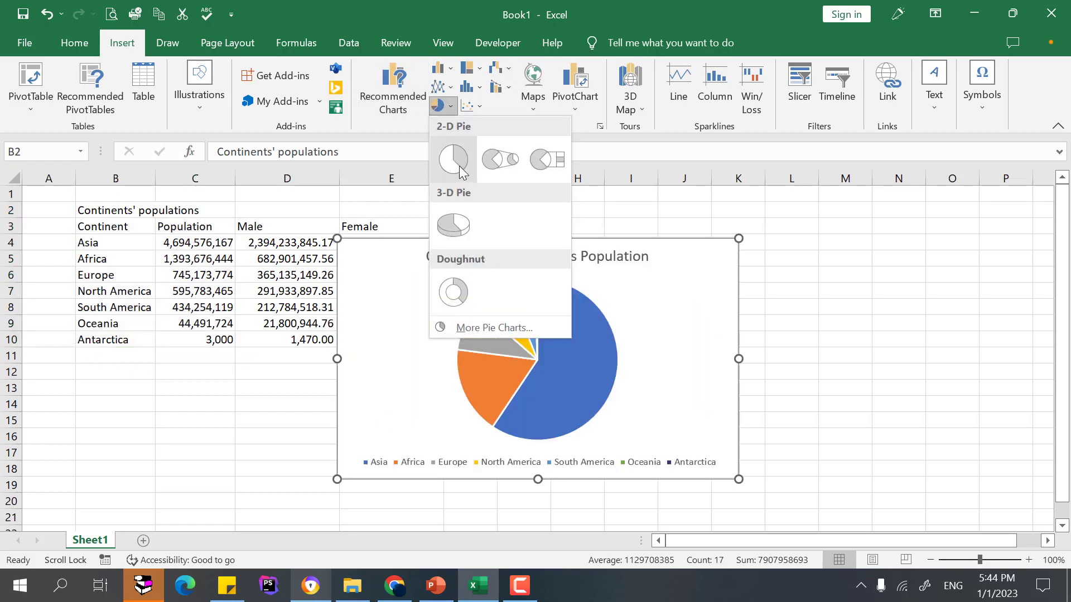
{"action": "left_click", "coordinate": [452, 158]}
{"action": "left_click_drag", "start_coordinate": [695, 286], "coordinate": [954, 243]}
{"action": "left_click_drag", "start_coordinate": [598, 315], "coordinate": [685, 322]}
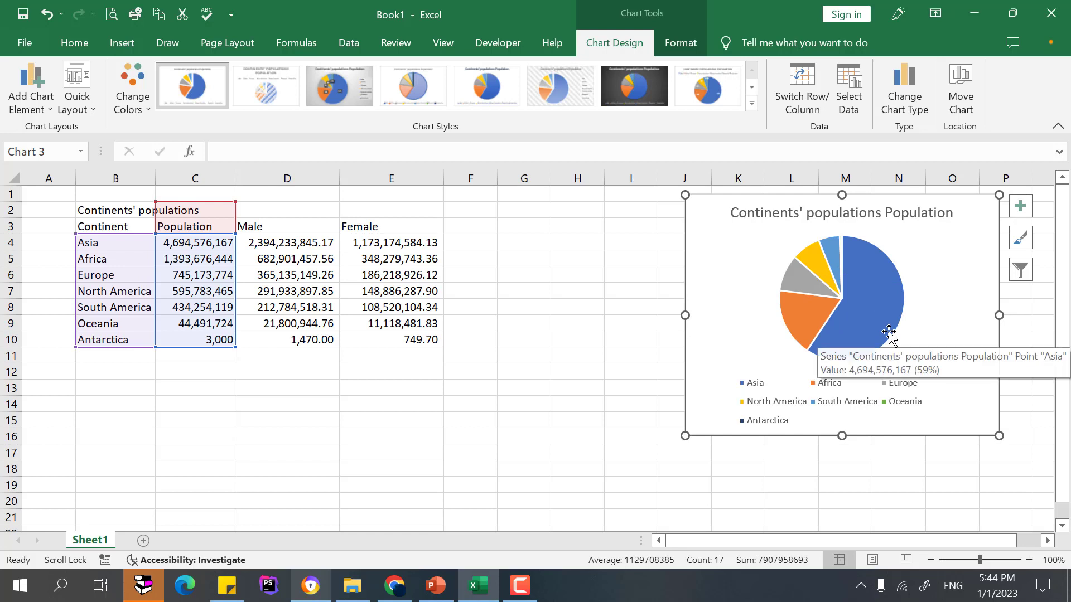
Apply chart Style 6 to the pie chart and deselect it.
{"action": "left_click", "coordinate": [752, 103]}
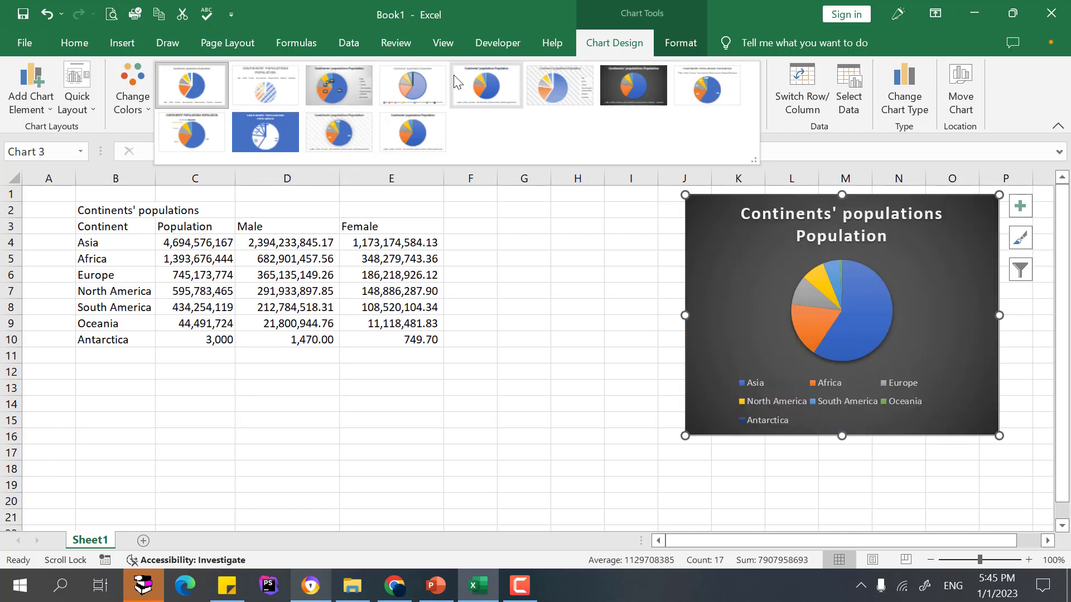
{"action": "left_click", "coordinate": [343, 88]}
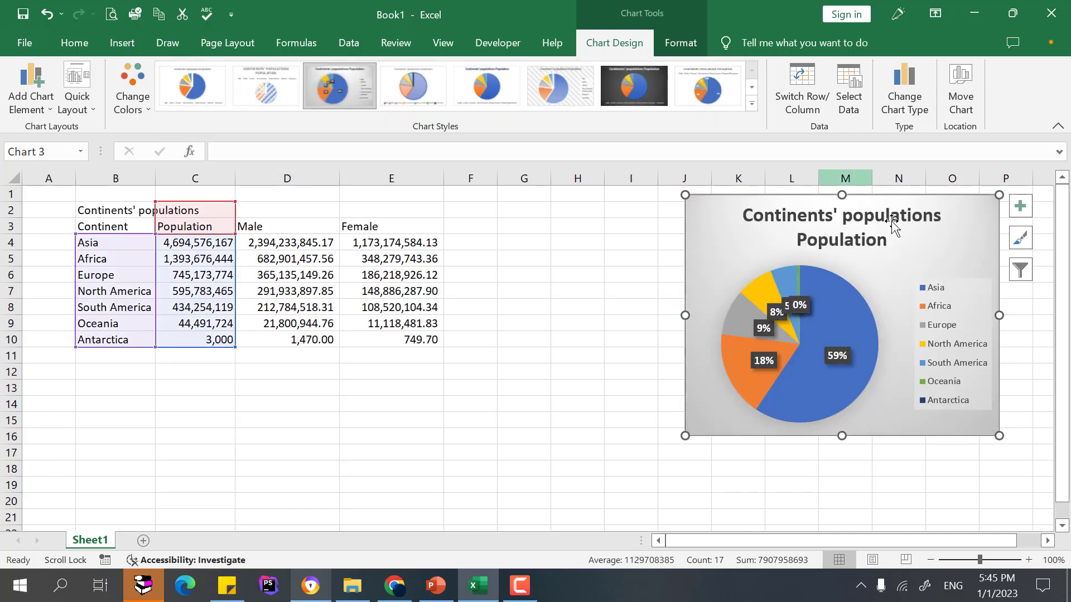
{"action": "left_click", "coordinate": [534, 92]}
{"action": "mouse_move", "coordinate": [809, 393]}
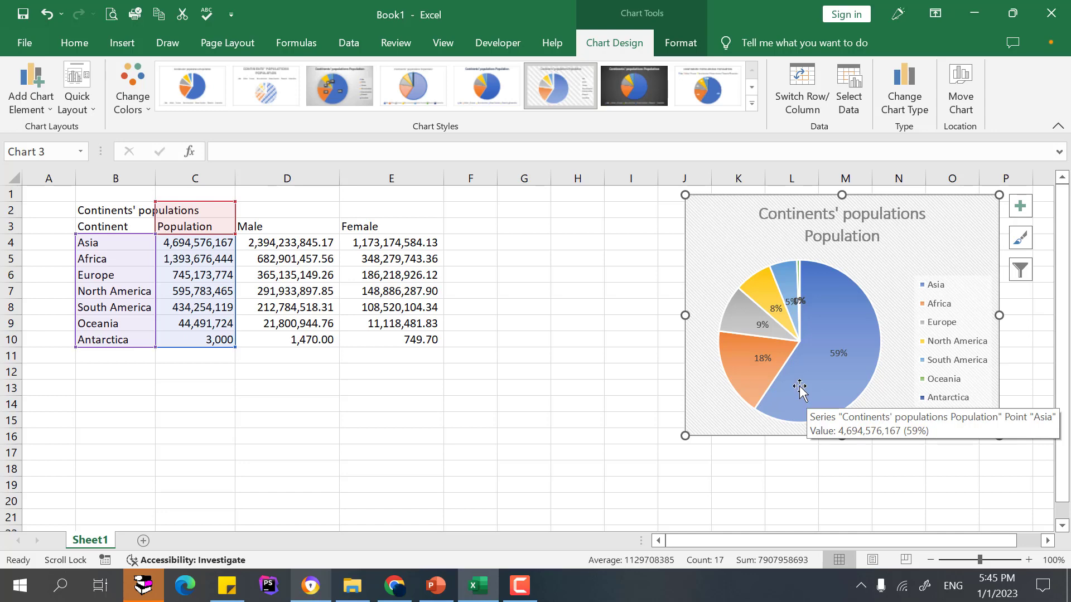
{"action": "left_click", "coordinate": [612, 272]}
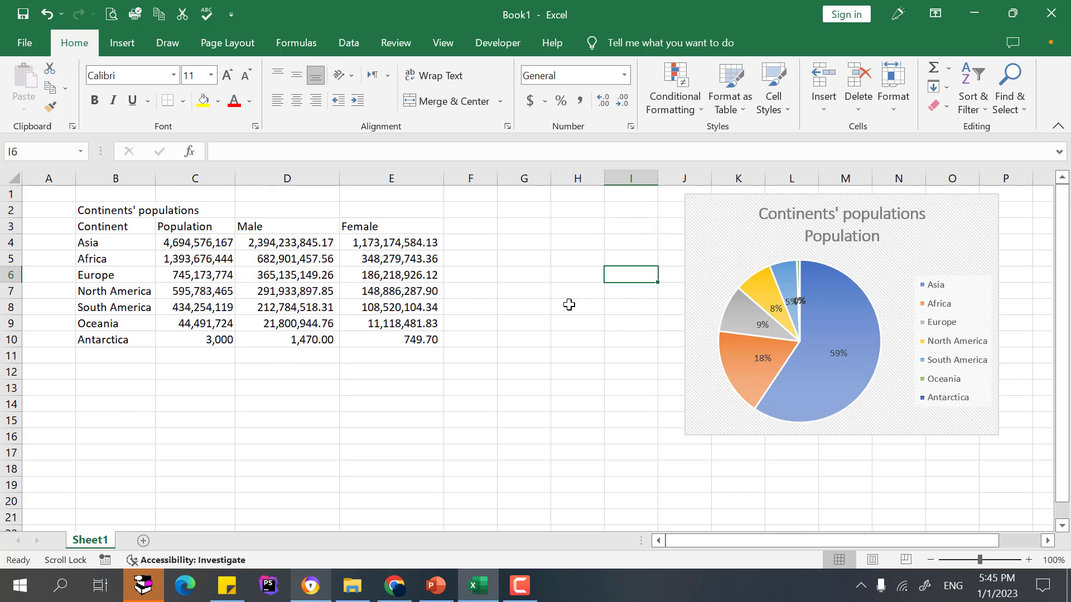
Insert a 2-D clustered column chart of the Male and Female populations for each continent and move it up.
{"action": "left_click", "coordinate": [106, 211]}
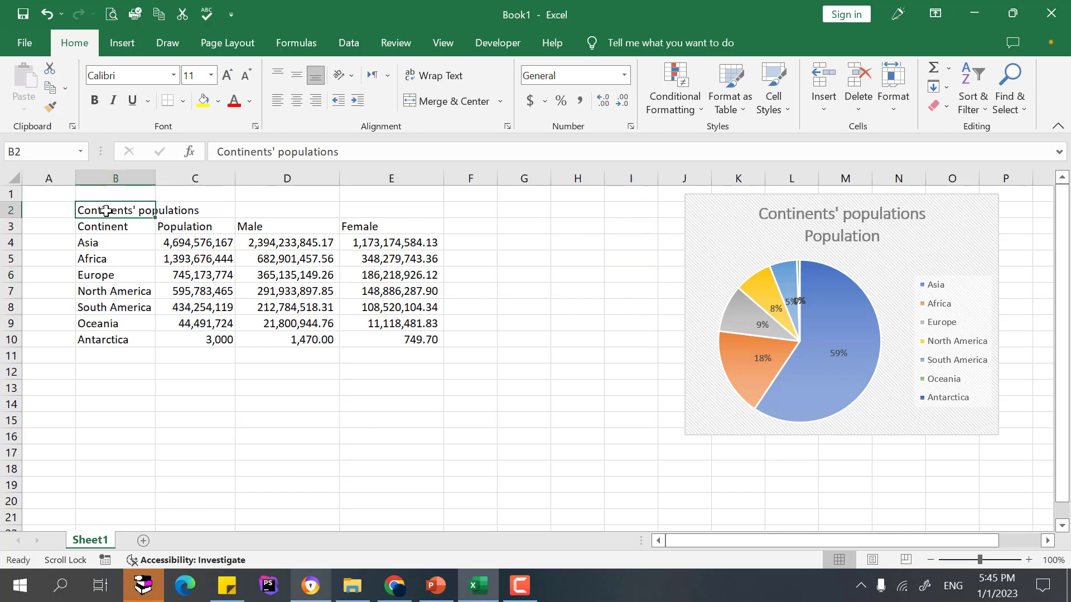
{"action": "left_click_drag", "start_coordinate": [96, 226], "coordinate": [107, 339]}
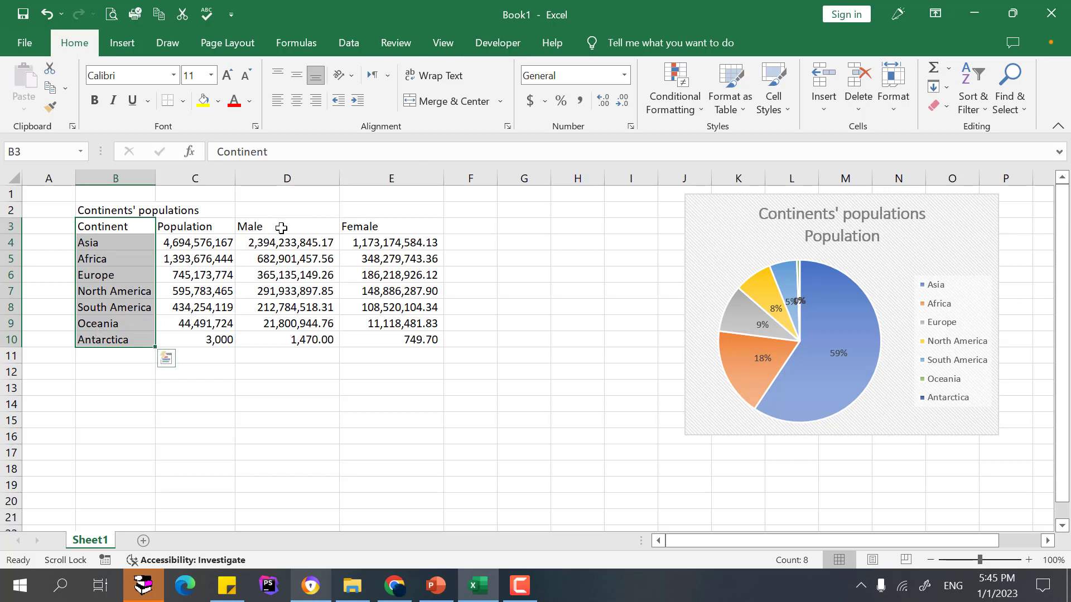
{"action": "left_click_drag", "start_coordinate": [282, 226], "coordinate": [285, 339]}
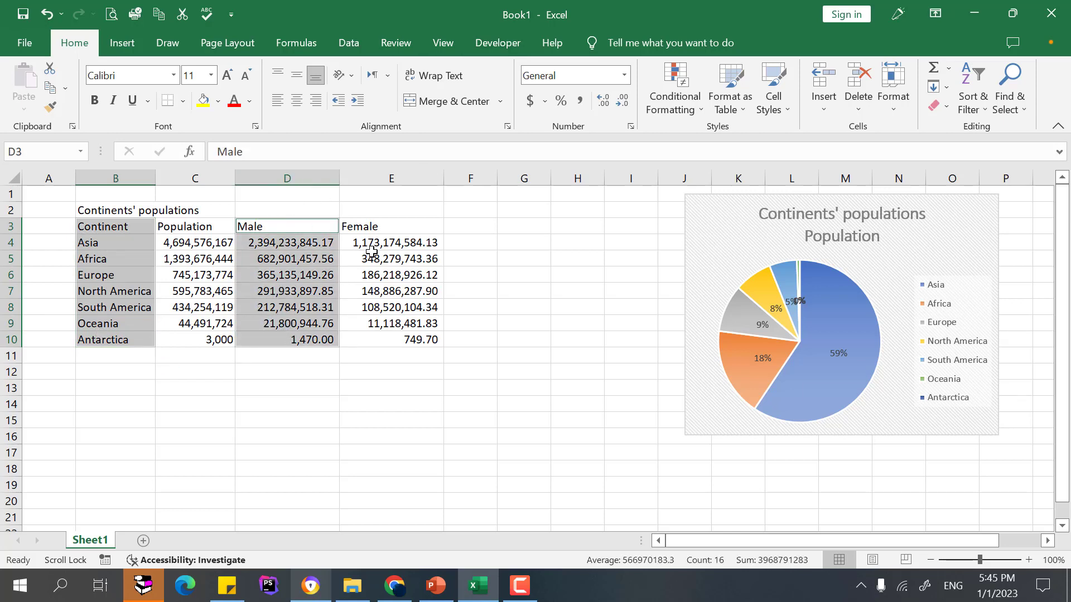
{"action": "left_click_drag", "start_coordinate": [384, 222], "coordinate": [383, 342]}
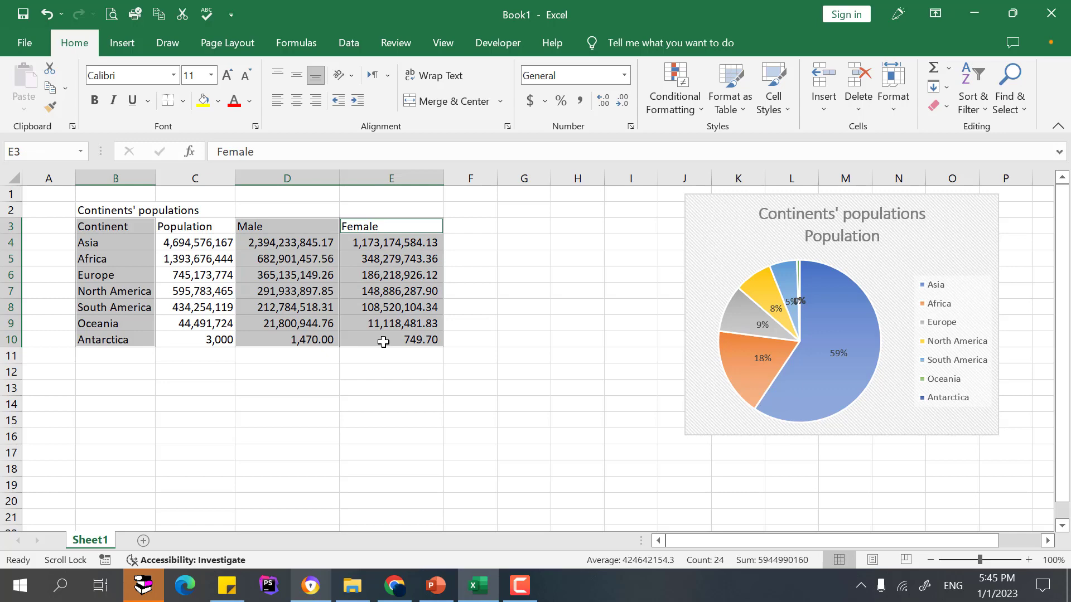
{"action": "left_click", "coordinate": [120, 43]}
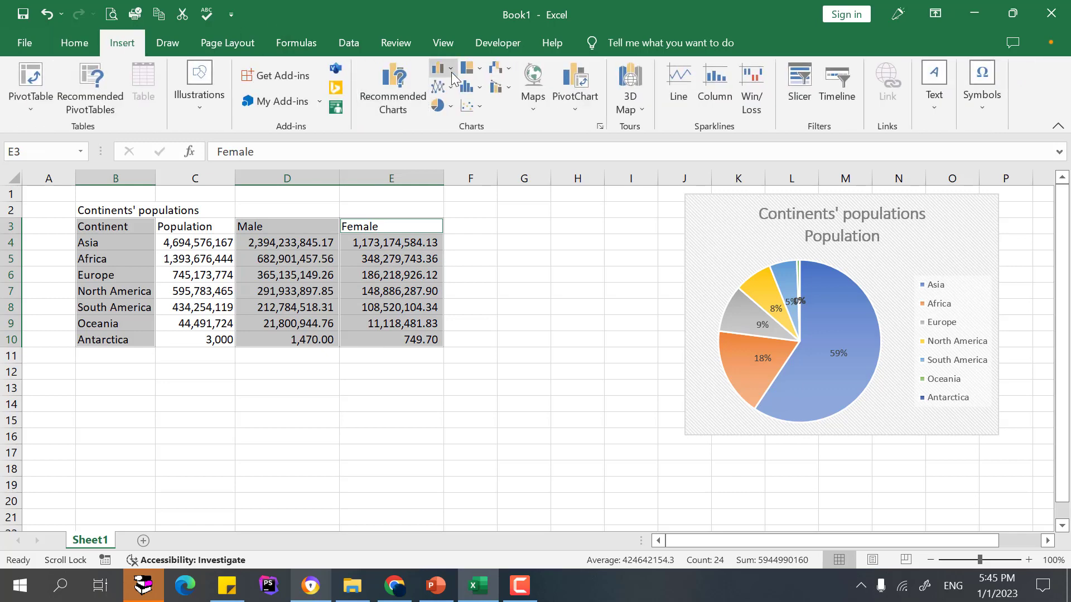
{"action": "left_click", "coordinate": [449, 68]}
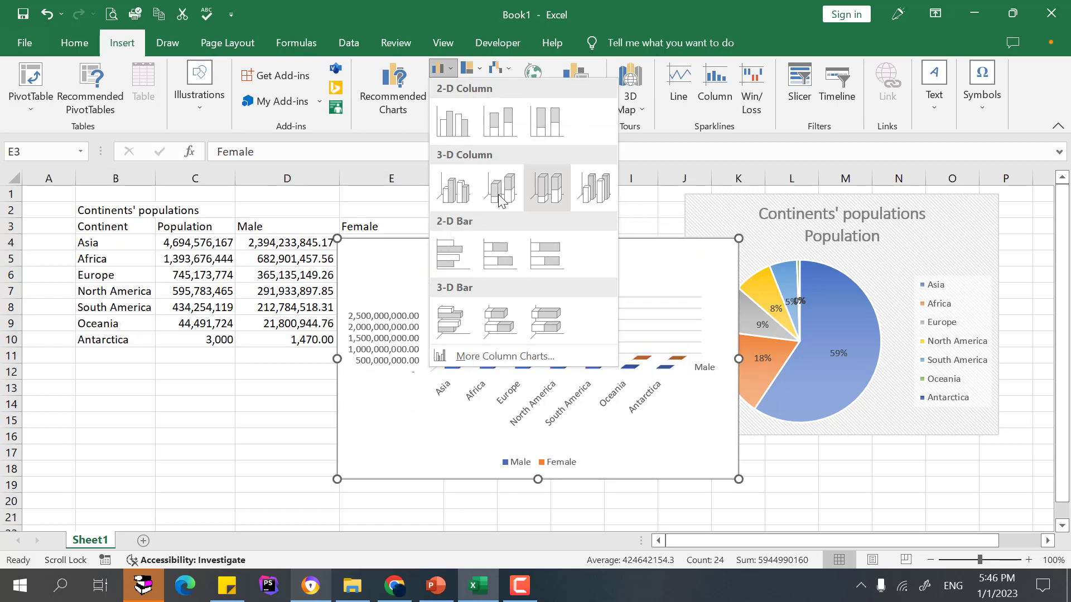
{"action": "left_click", "coordinate": [455, 123]}
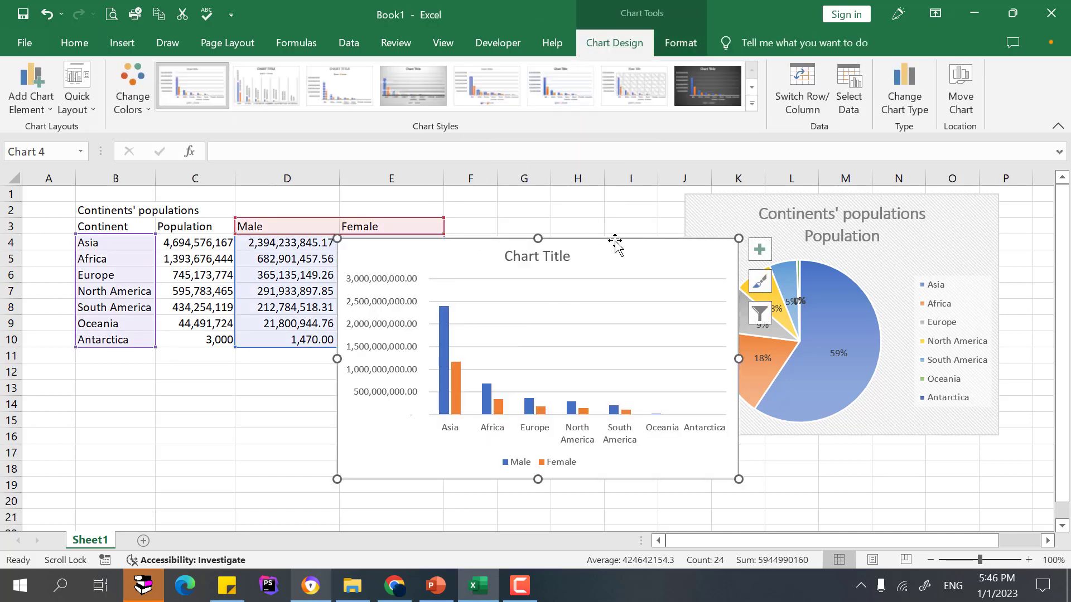
{"action": "left_click_drag", "start_coordinate": [614, 247], "coordinate": [561, 223]}
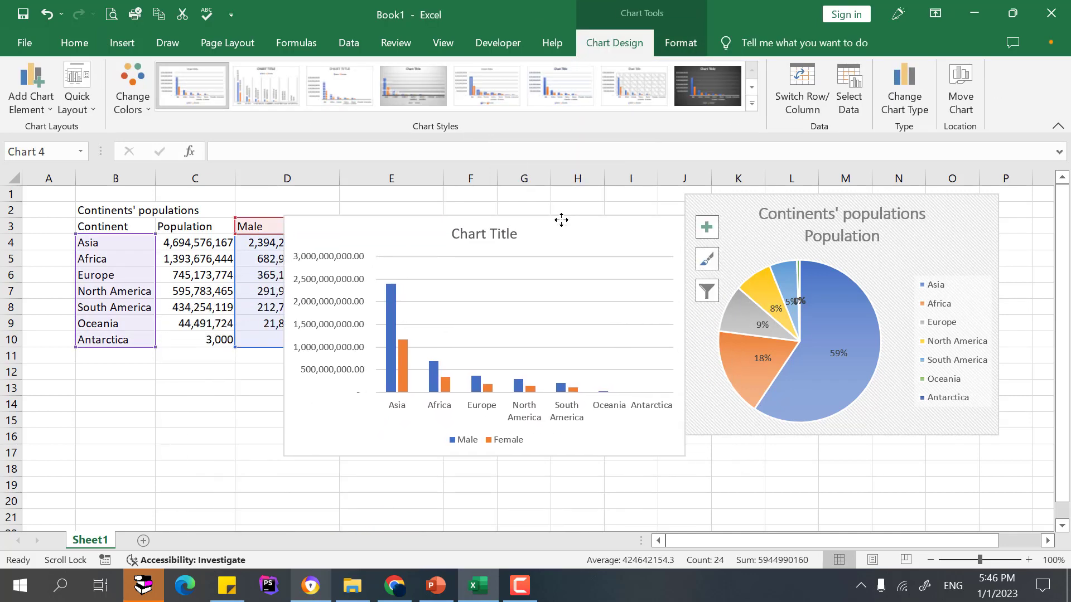
Retitle the column chart 'world population by continents'.
{"action": "left_click", "coordinate": [485, 233]}
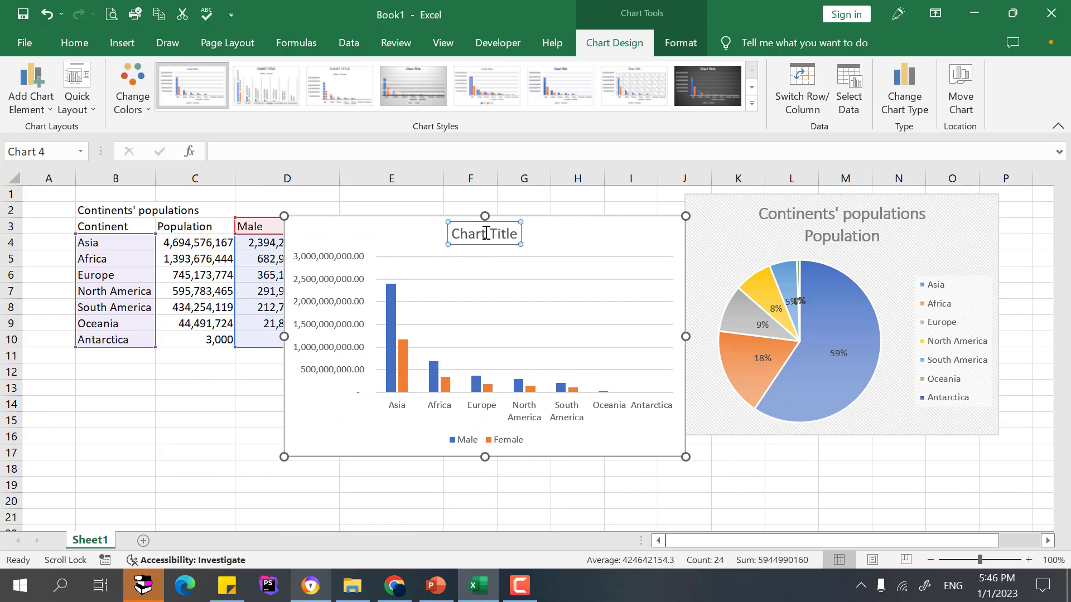
{"action": "double_click", "coordinate": [485, 233]}
{"action": "triple_click", "coordinate": [485, 233]}
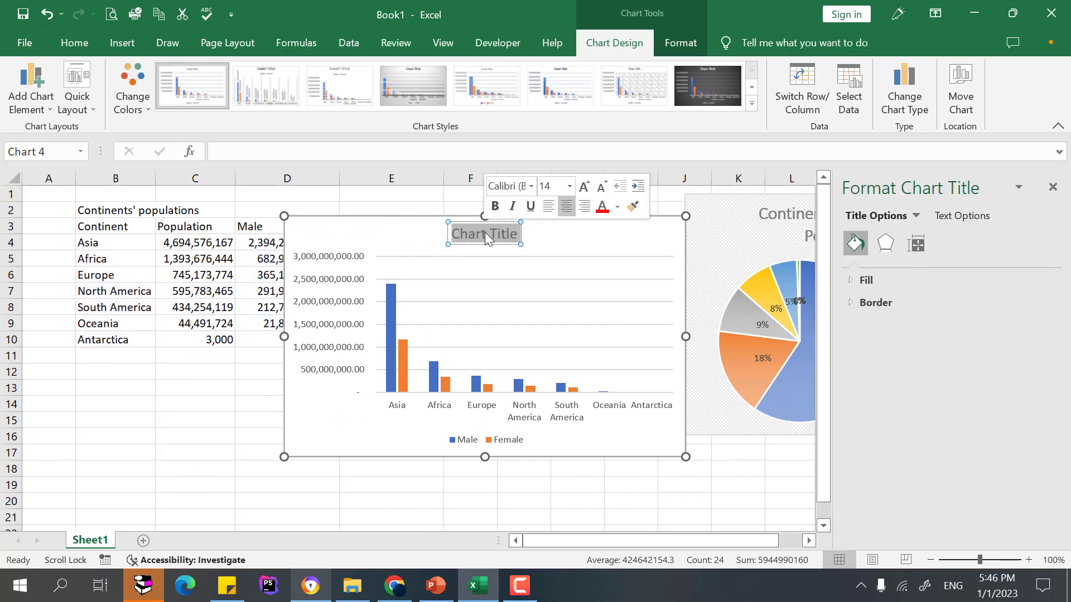
{"action": "type", "text": "world"}
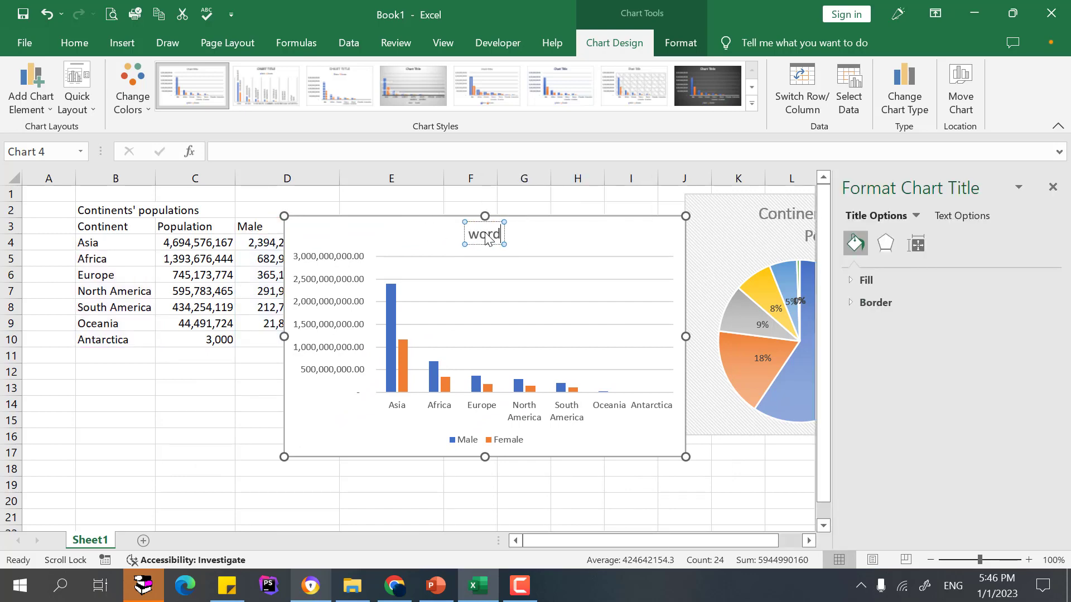
{"action": "type", "text": " population by continents"}
{"action": "left_click", "coordinate": [663, 229]}
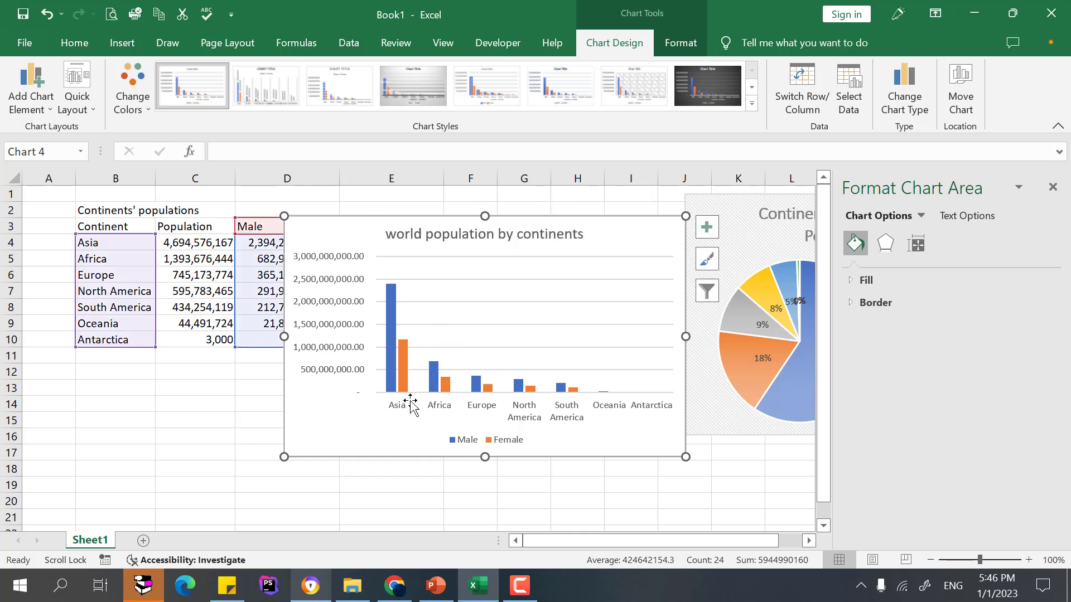
Reposition the column chart and apply chart Style 2 to it.
{"action": "left_click_drag", "start_coordinate": [627, 233], "coordinate": [588, 234]}
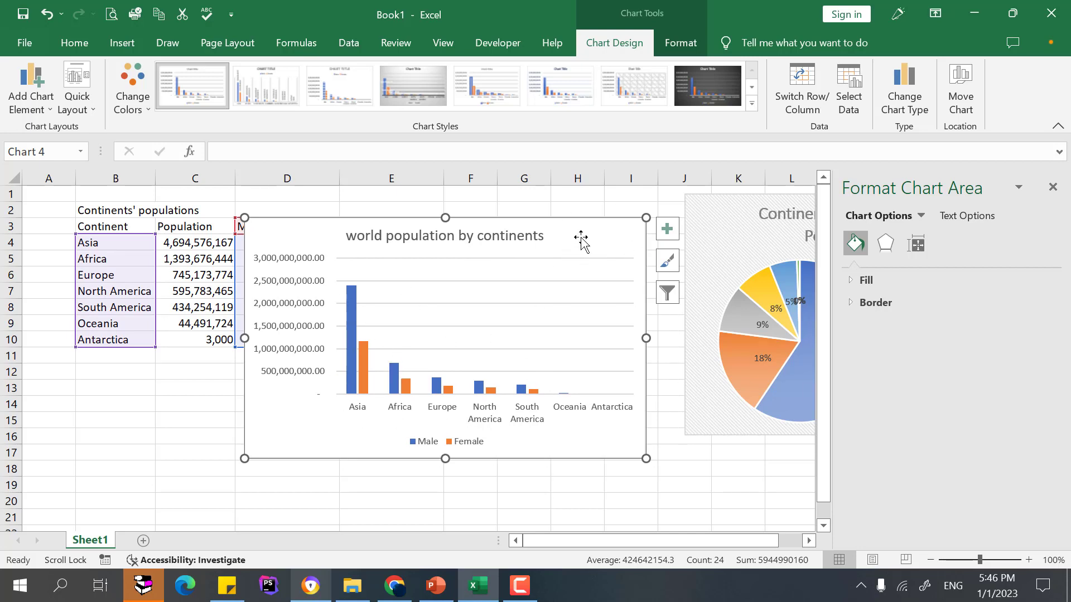
{"action": "left_click_drag", "start_coordinate": [578, 239], "coordinate": [602, 205]}
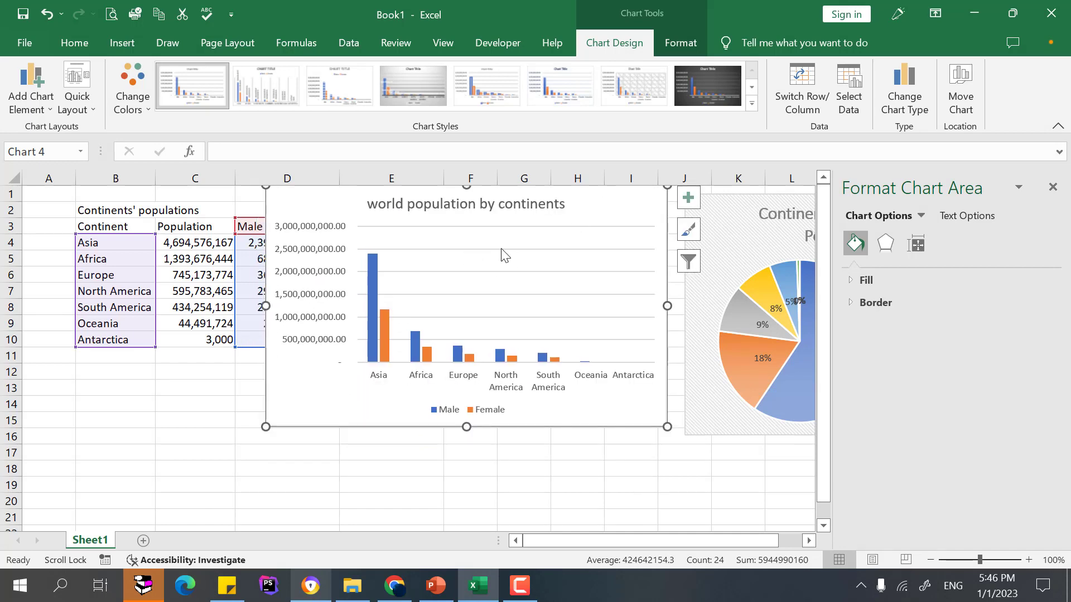
{"action": "left_click", "coordinate": [751, 103]}
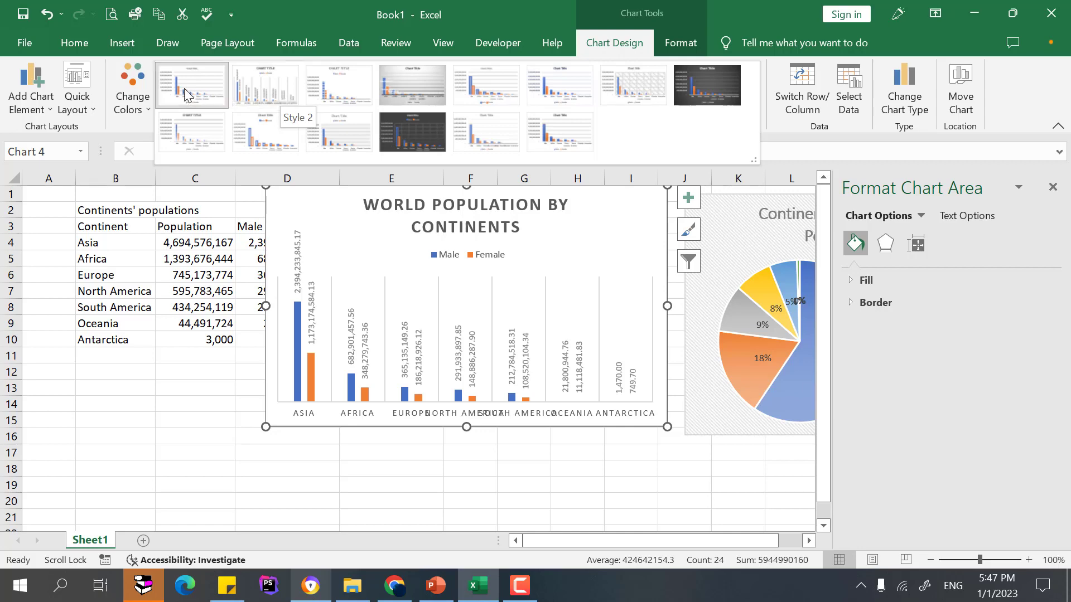
{"action": "left_click", "coordinate": [276, 98]}
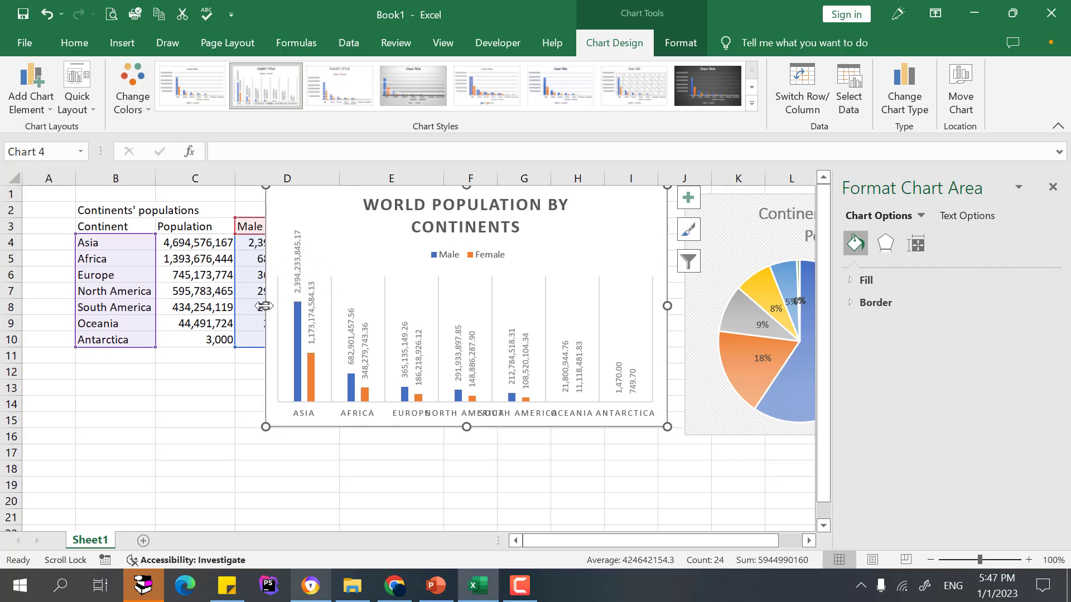
Widen the column chart leftward to column C and close the formatting pane.
{"action": "left_click_drag", "start_coordinate": [266, 305], "coordinate": [150, 306]}
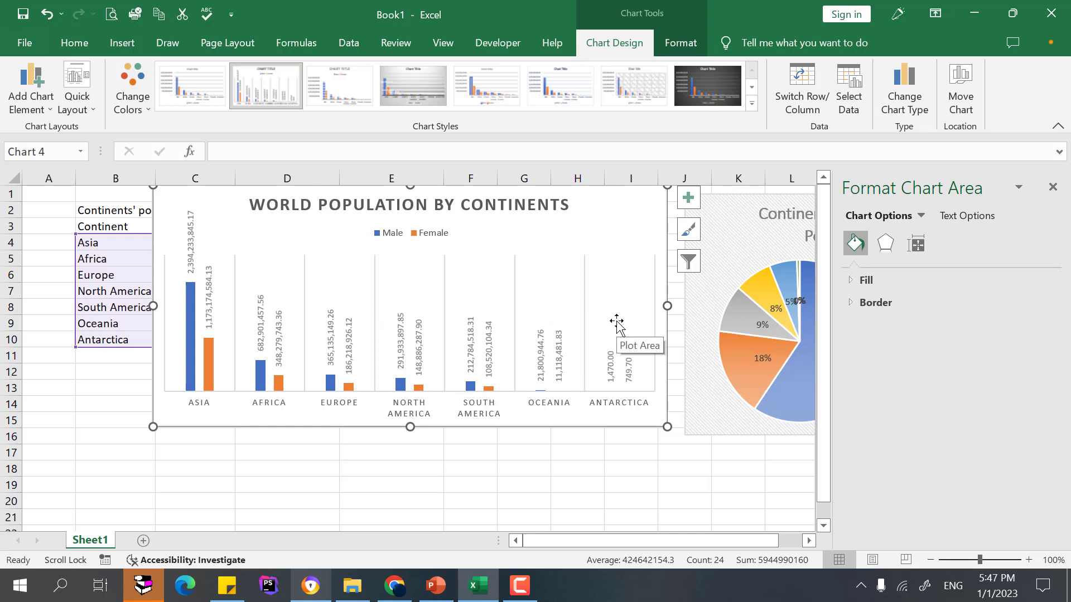
{"action": "left_click", "coordinate": [1052, 187]}
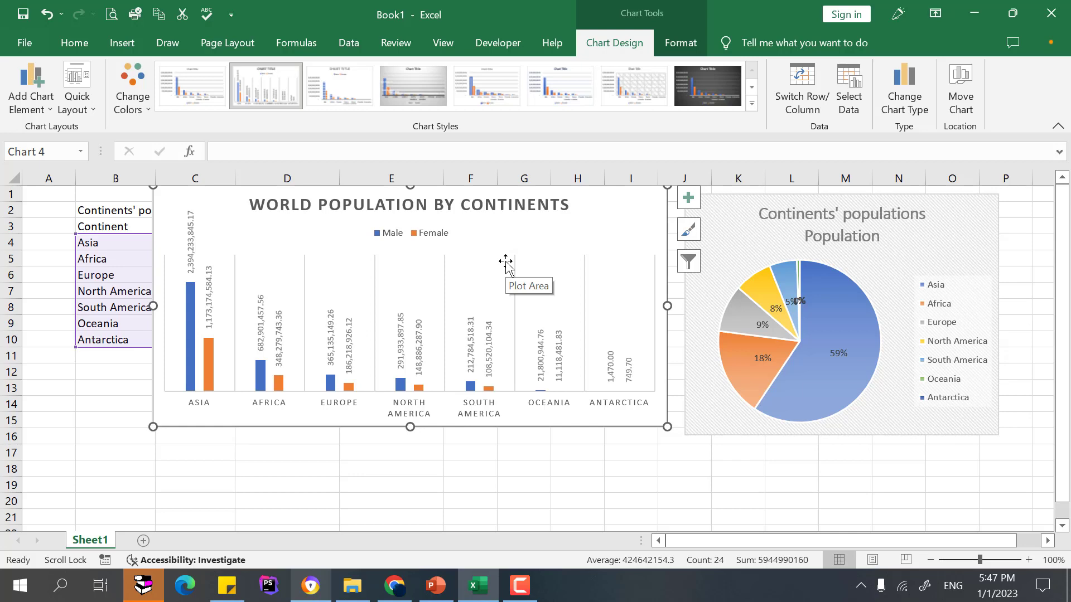
{"action": "left_click_drag", "start_coordinate": [505, 262], "coordinate": [511, 269]}
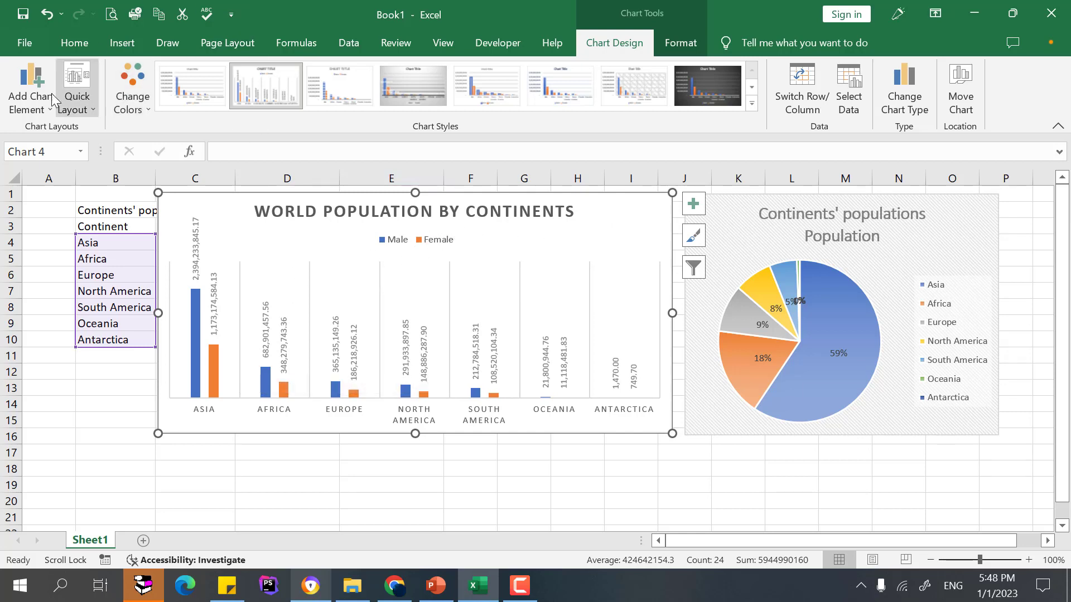
Add a primary vertical axis to the column chart.
{"action": "left_click", "coordinate": [26, 89]}
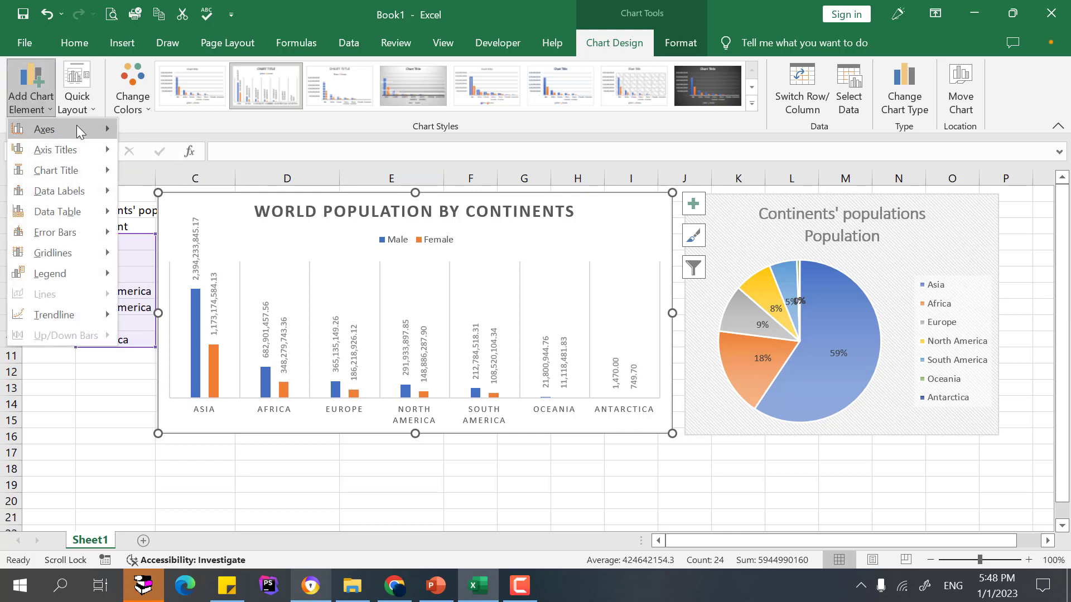
{"action": "mouse_move", "coordinate": [76, 125]}
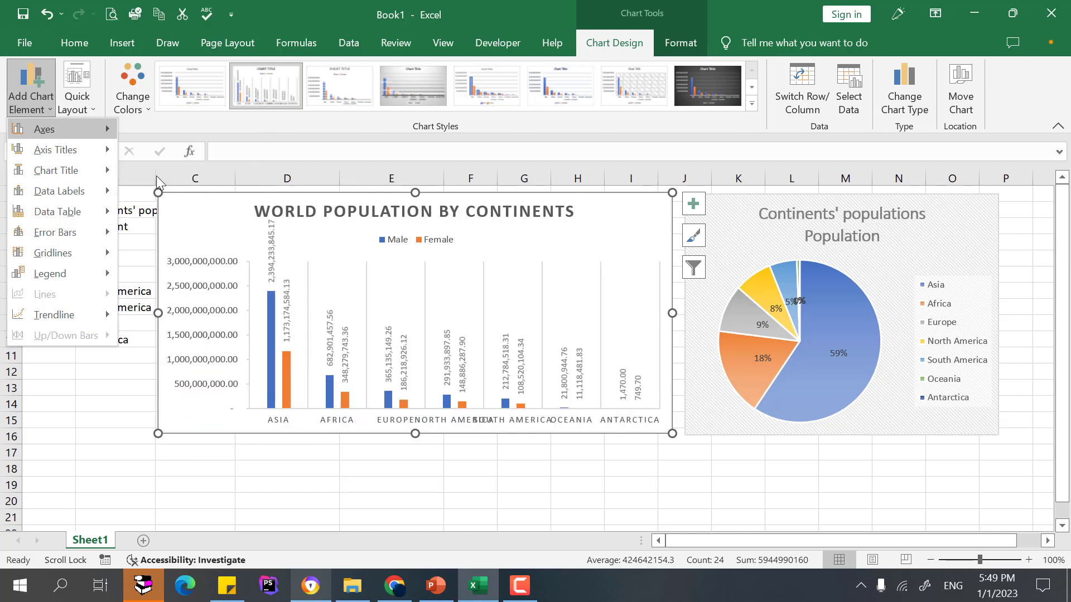
{"action": "left_click", "coordinate": [157, 182]}
Remove the column chart's title by setting Chart Title to None.
{"action": "left_click", "coordinate": [31, 92]}
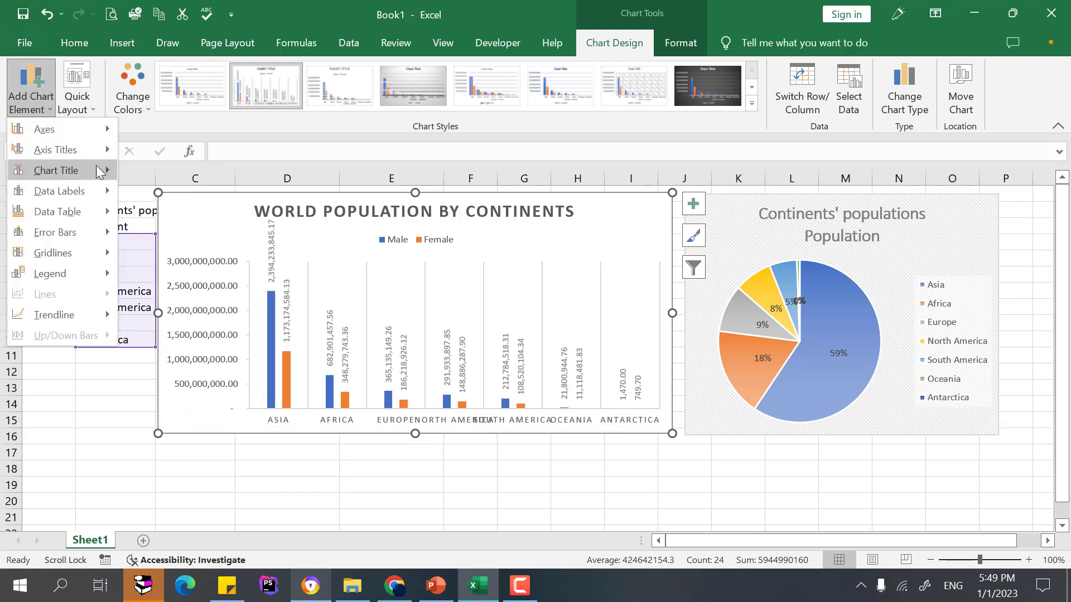
{"action": "mouse_move", "coordinate": [81, 167]}
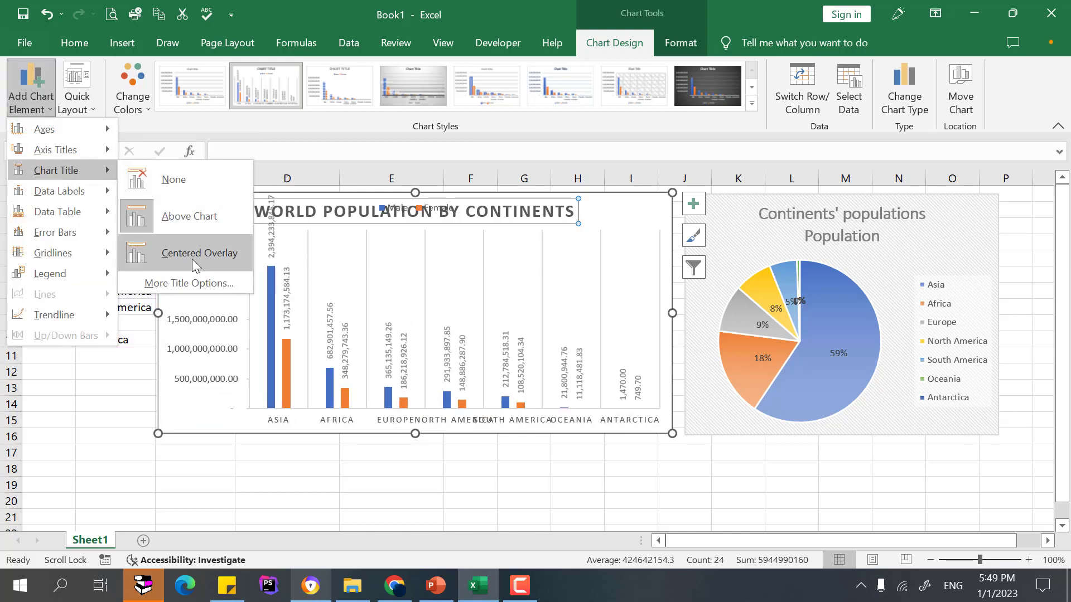
{"action": "left_click", "coordinate": [184, 178]}
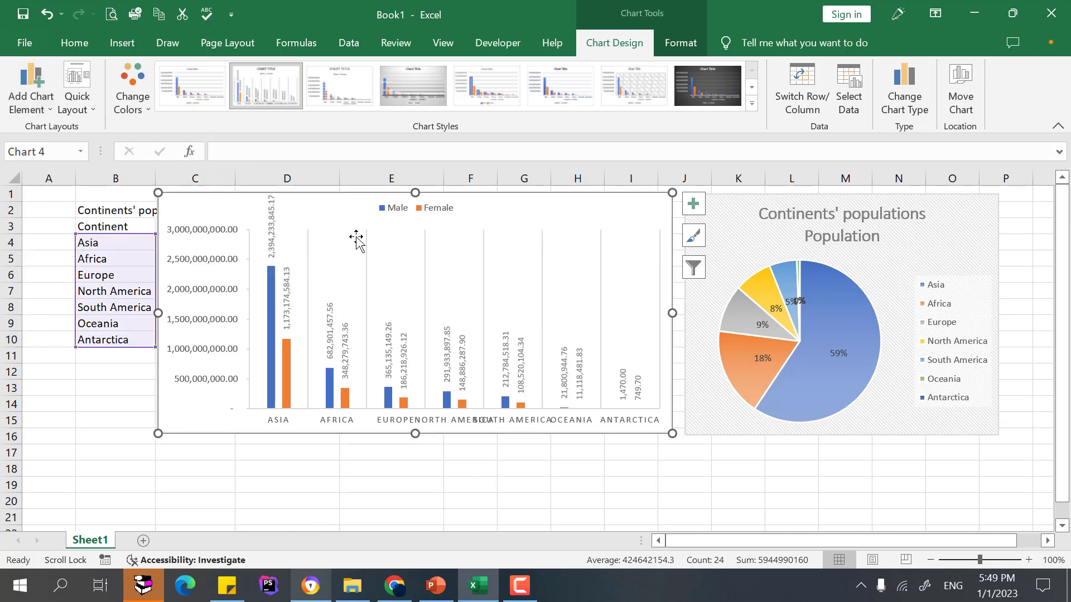
Set the column chart's data labels to Outside End.
{"action": "left_click", "coordinate": [32, 89]}
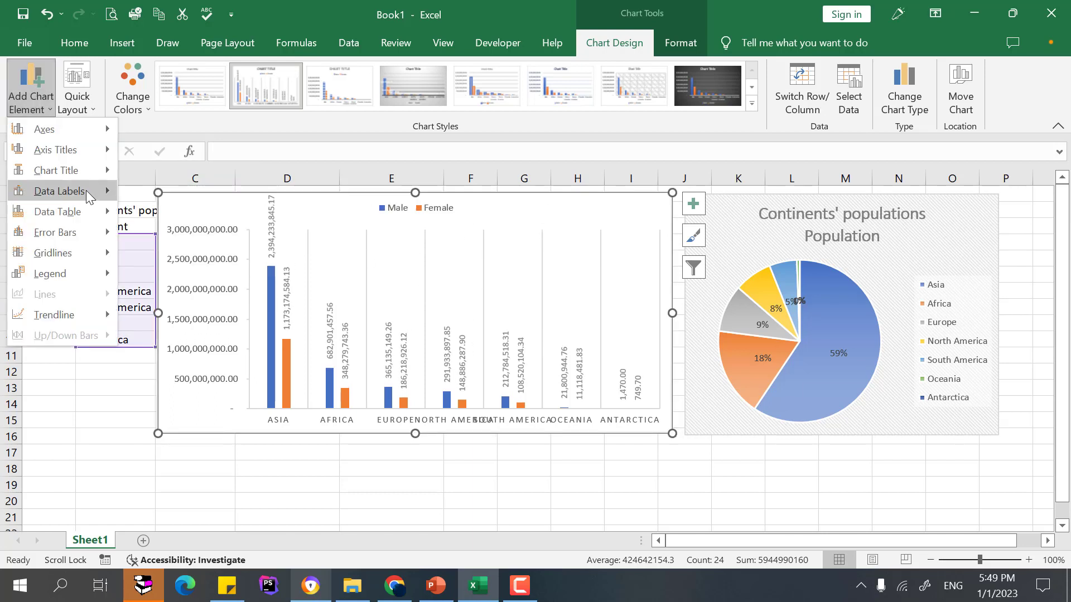
{"action": "mouse_move", "coordinate": [99, 195]}
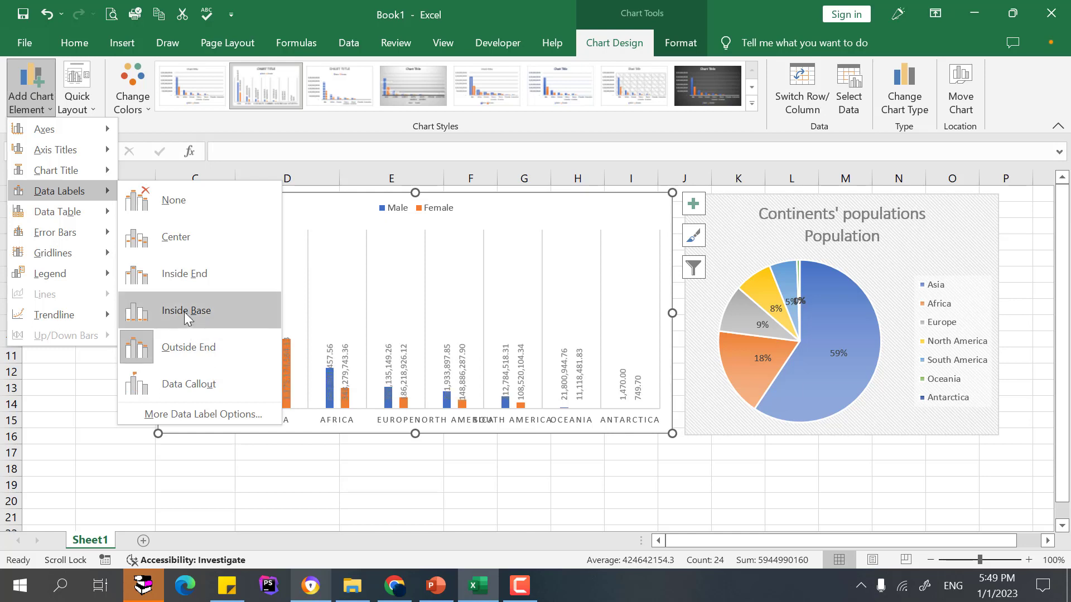
{"action": "left_click", "coordinate": [210, 357]}
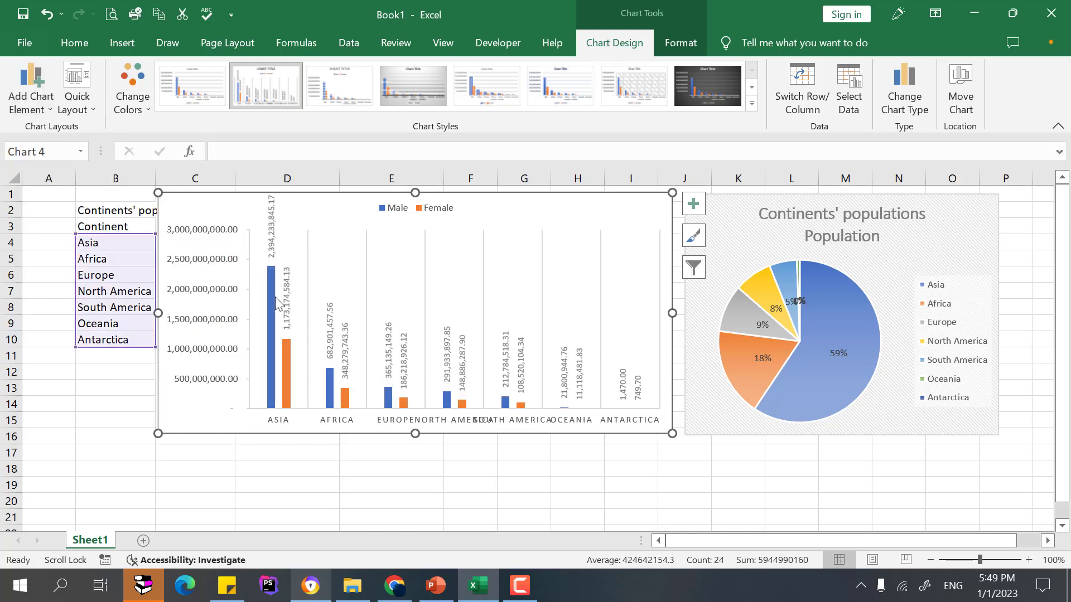
Move the column chart's legend to the bottom.
{"action": "left_click", "coordinate": [31, 83]}
{"action": "mouse_move", "coordinate": [78, 223]}
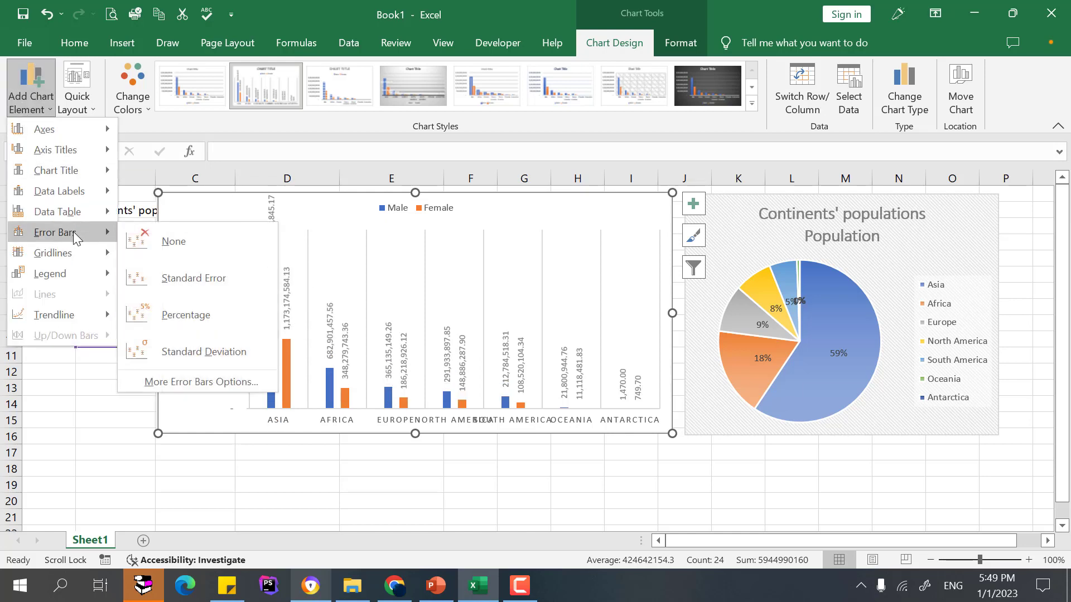
{"action": "mouse_move", "coordinate": [76, 252]}
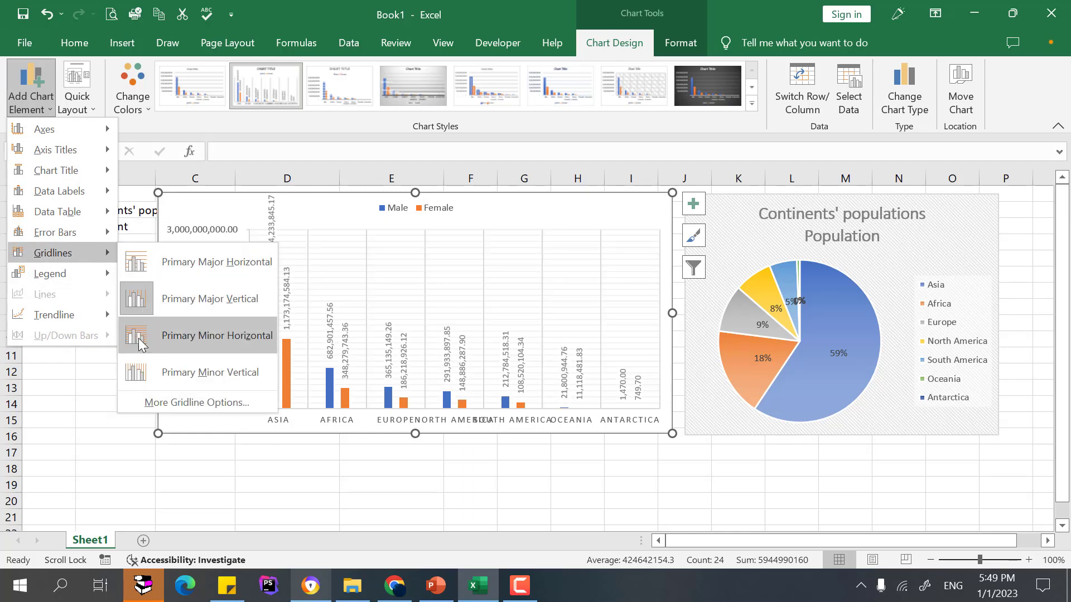
{"action": "mouse_move", "coordinate": [88, 274]}
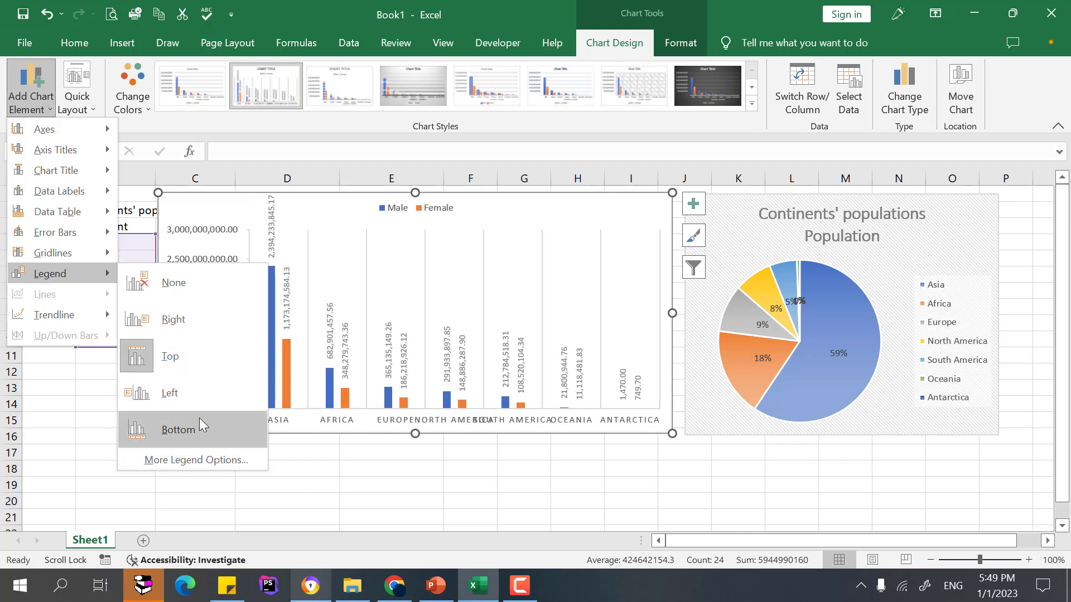
{"action": "left_click", "coordinate": [185, 430]}
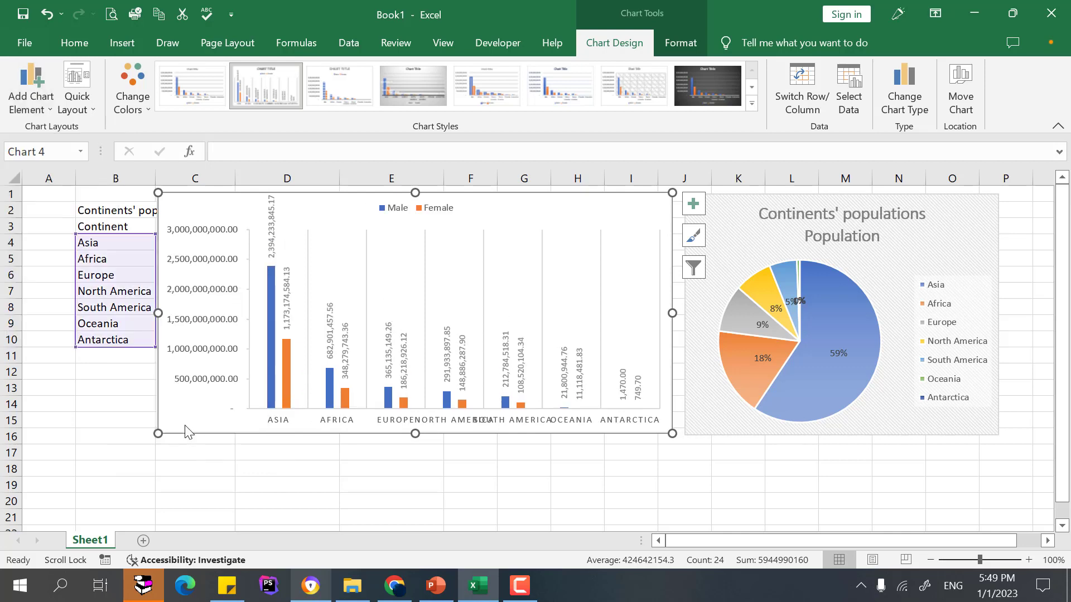
Apply a green monochromatic color palette to the column chart.
{"action": "left_click", "coordinate": [132, 92]}
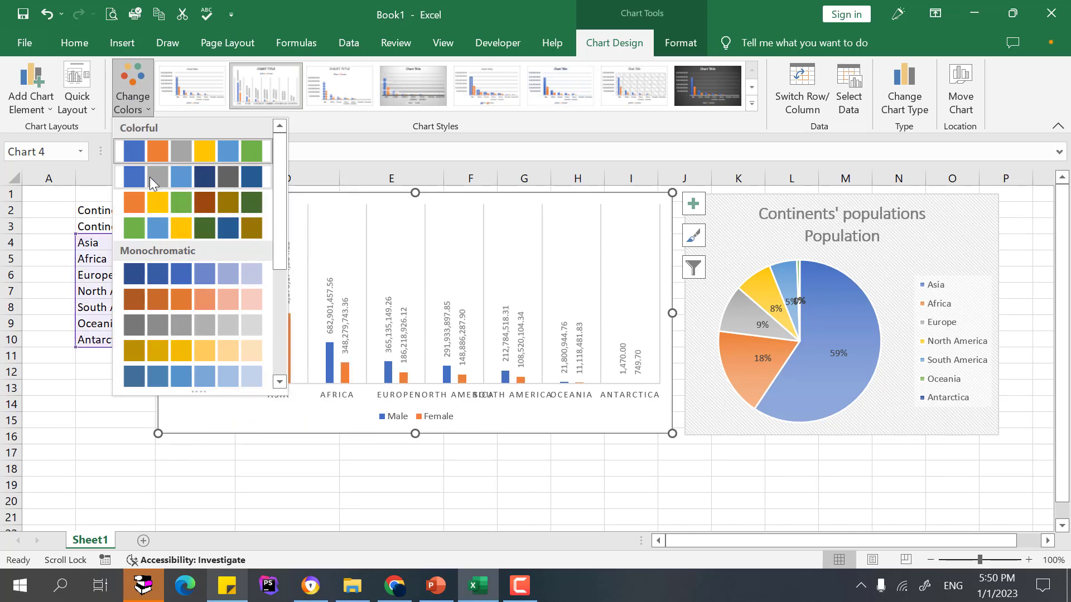
{"action": "left_click", "coordinate": [280, 307]}
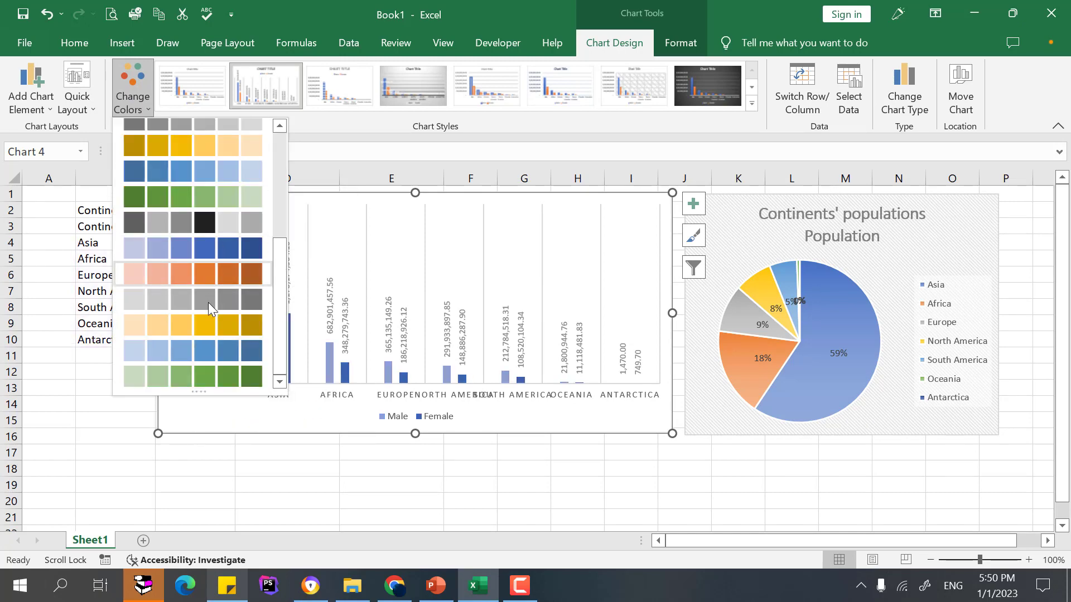
{"action": "left_click", "coordinate": [206, 377]}
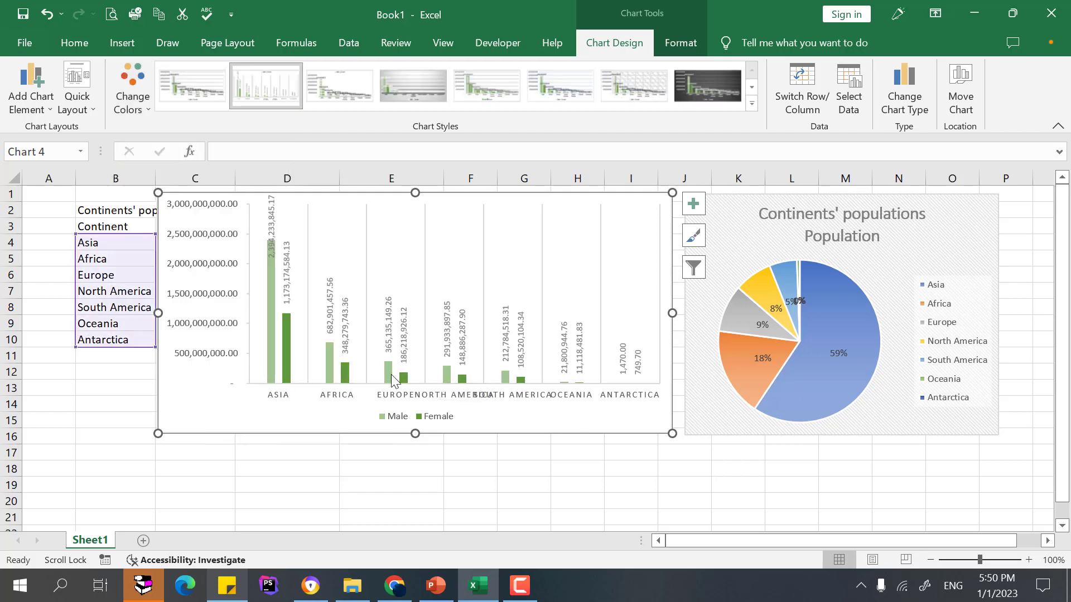
{"action": "left_click", "coordinate": [142, 66]}
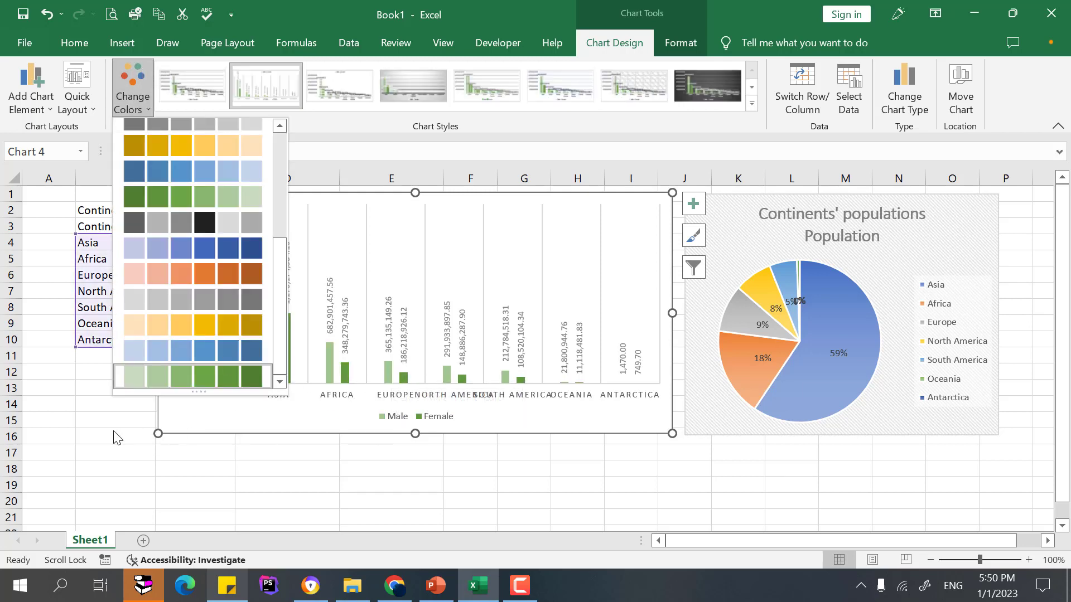
{"action": "key", "text": "Escape"}
Open the quick layout options for the column chart.
{"action": "left_click", "coordinate": [84, 102]}
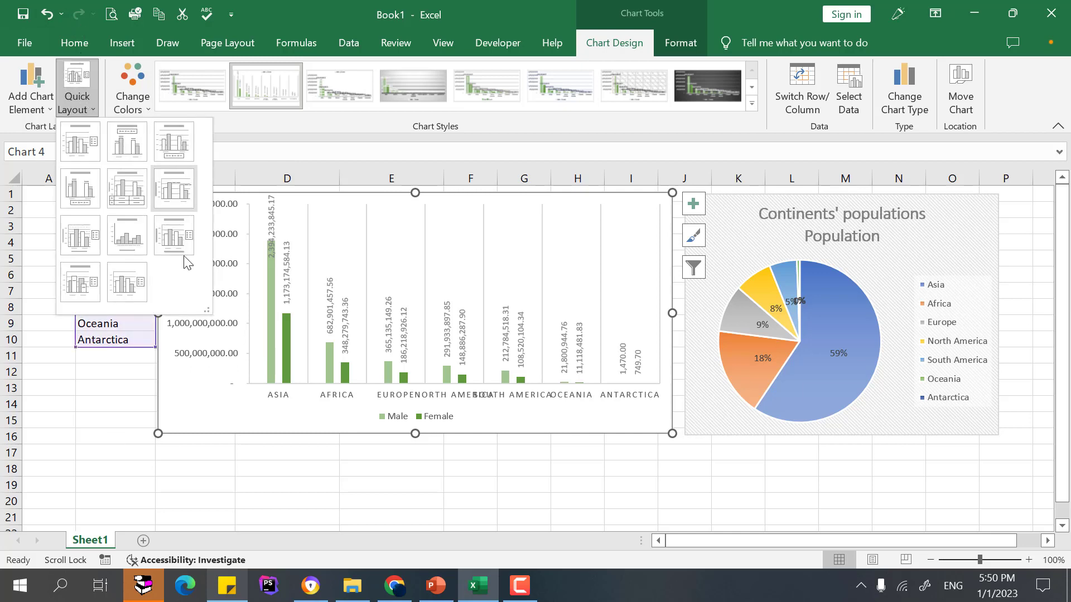